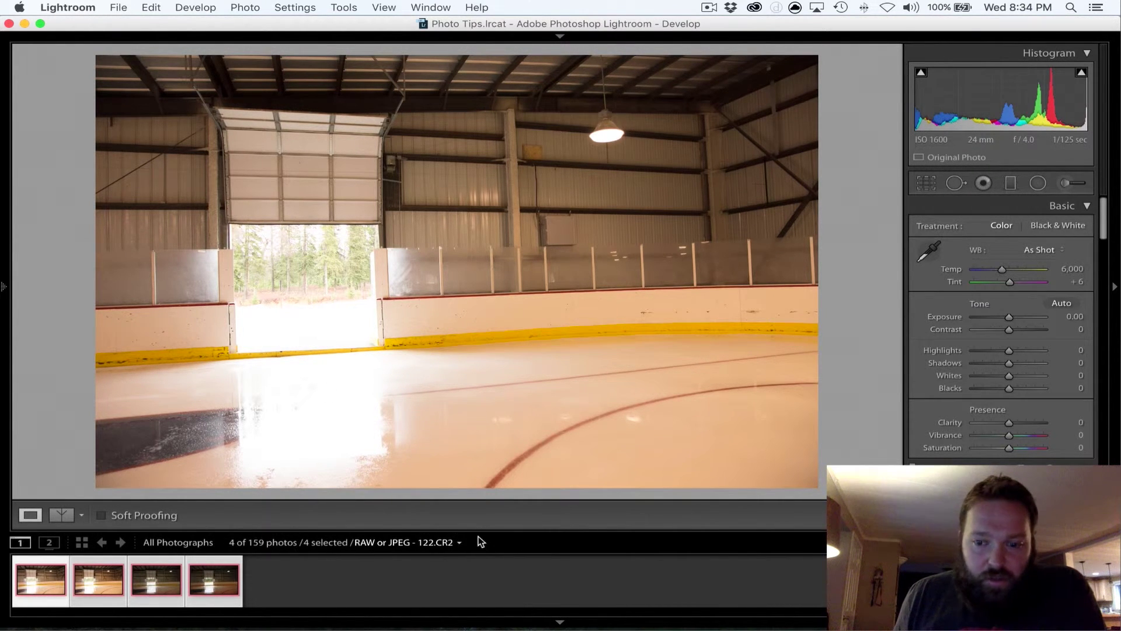
Compare the JPEG 130.JPG with the RAW version, ending back on 122.CR2
key("Right")
key("Right")
key("Right")
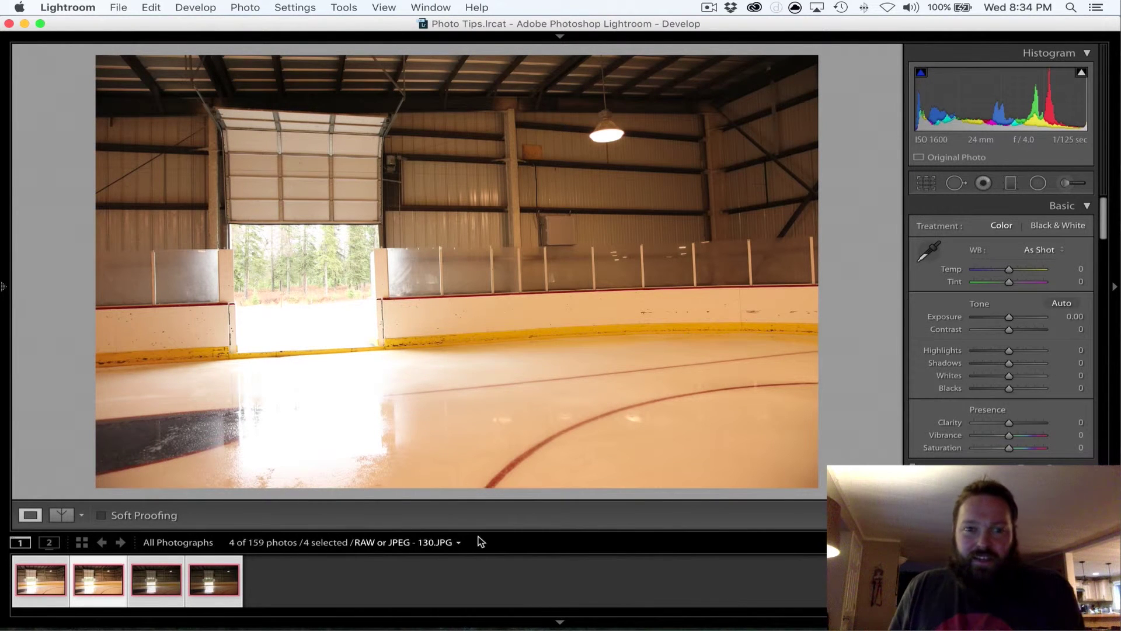
key("Left")
key("Left")
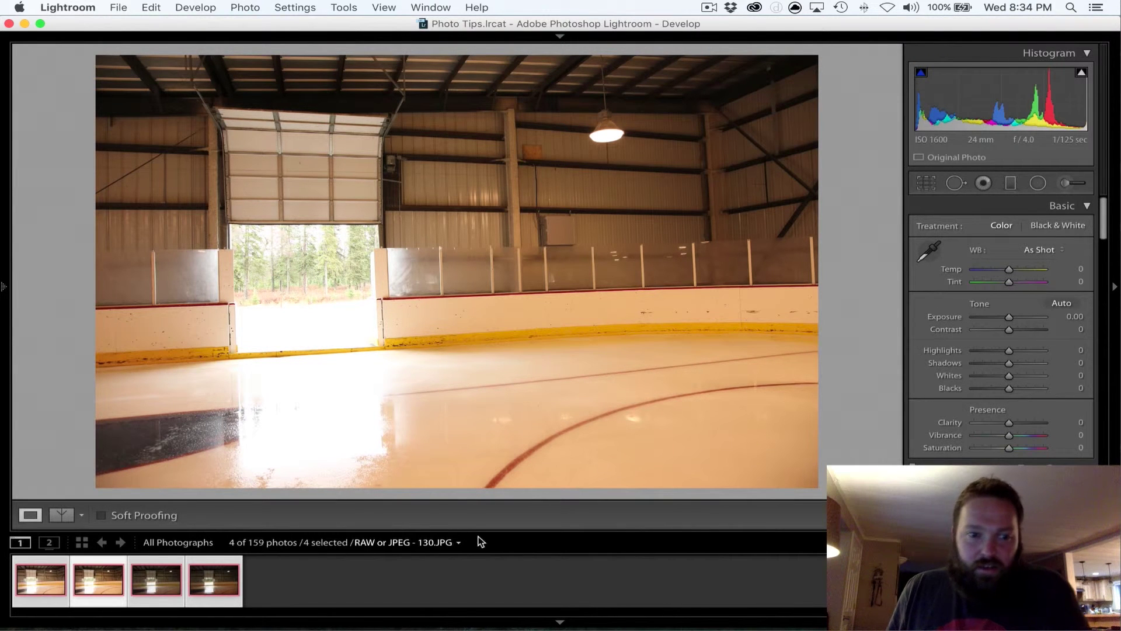
key("Left")
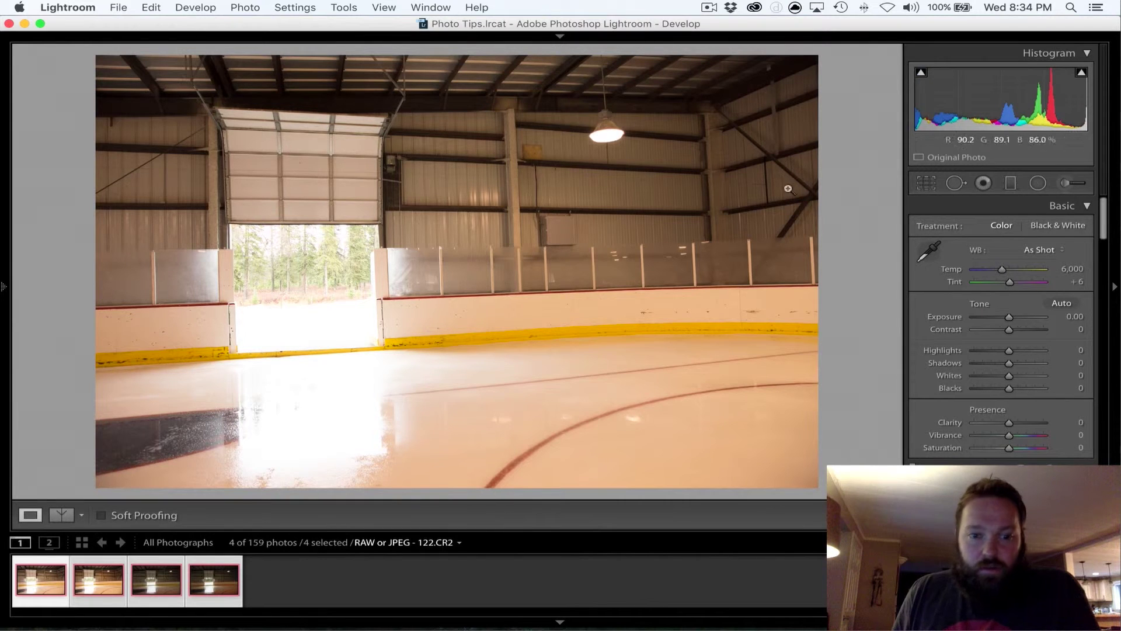
Set Clarity to +19, Contrast to +17 and cool Temp to 3,573 on 122.CR2
left_click_drag(1021, 422, 1016, 422)
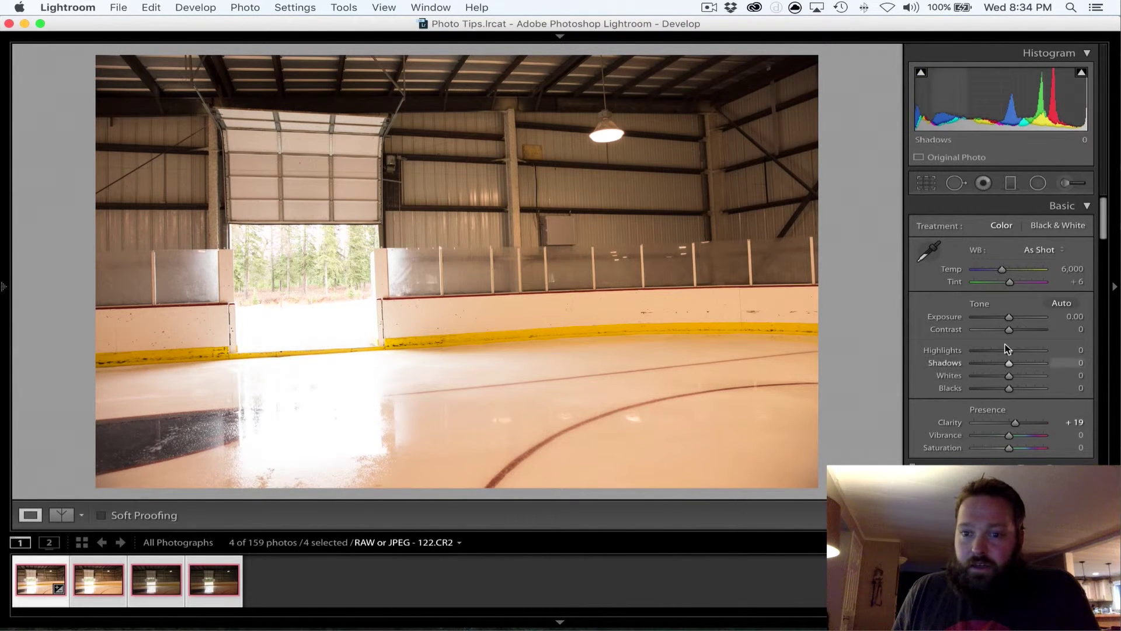
left_click_drag(1010, 330, 1015, 331)
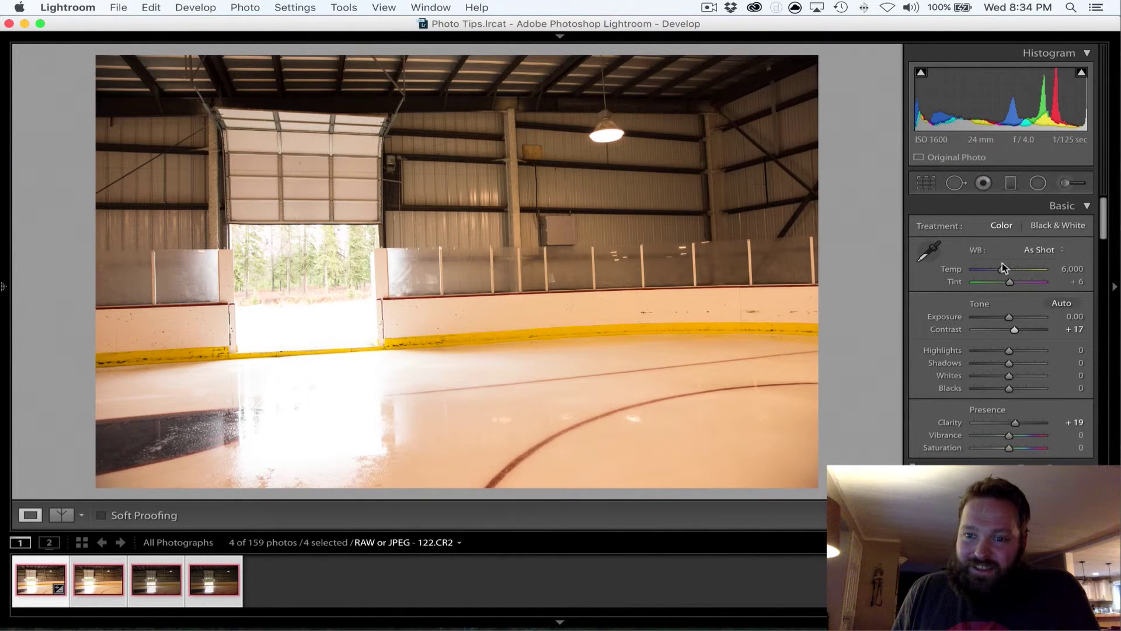
left_click_drag(1003, 268, 986, 277)
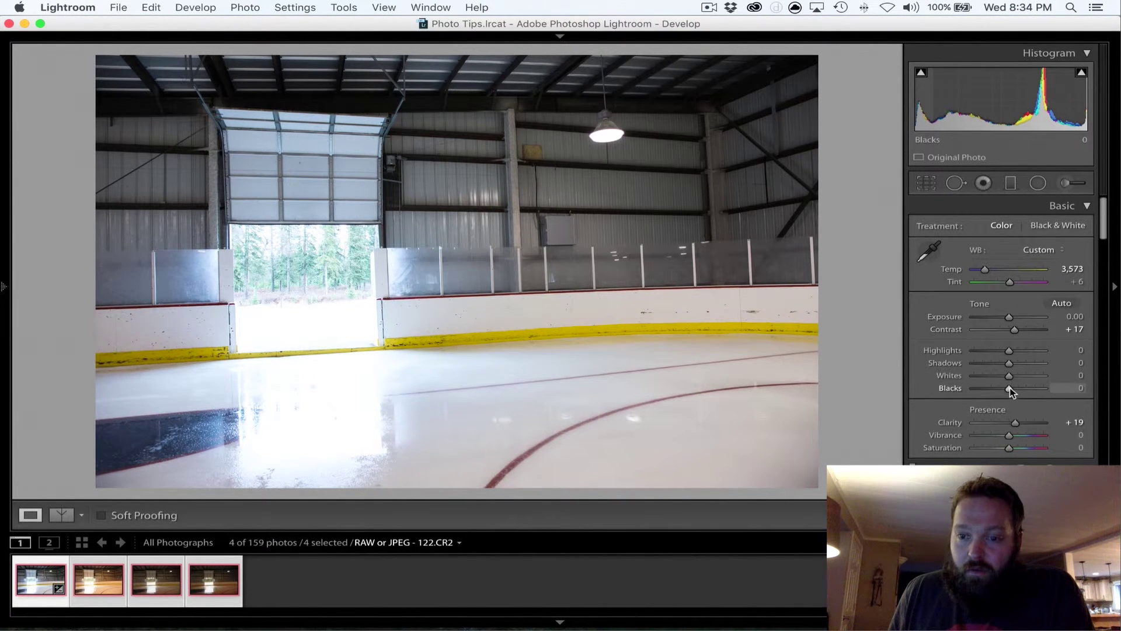
Pull Whites down to −75 and check the doorway trees at 1:1 before returning to fit view
left_click_drag(1010, 377, 980, 355)
left_click(328, 286)
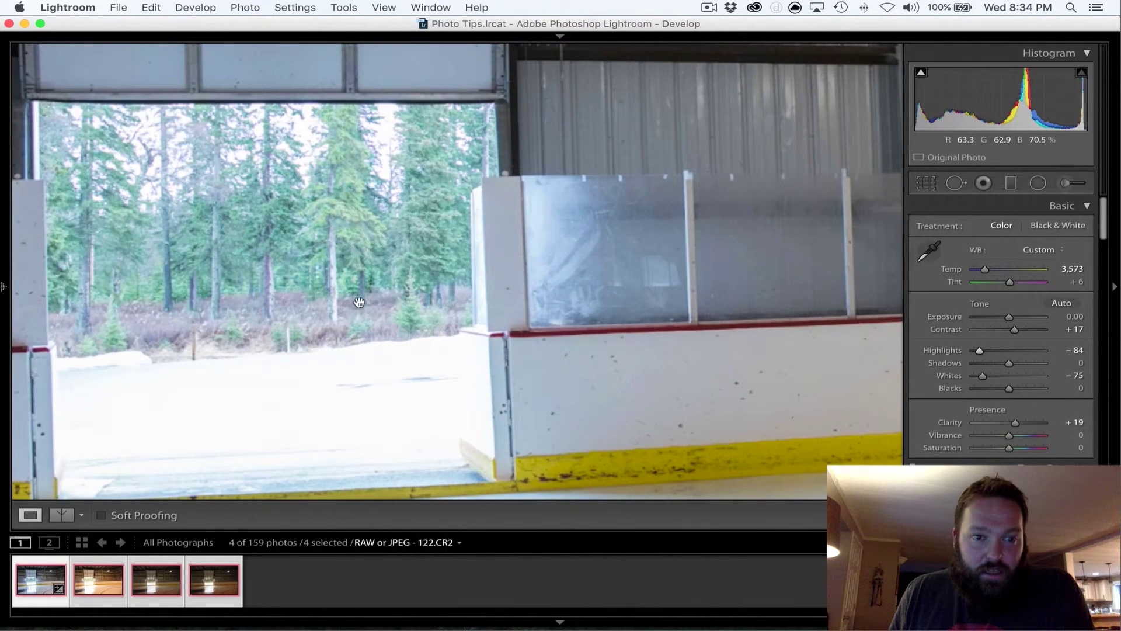
left_click_drag(303, 300, 384, 279)
left_click(437, 280)
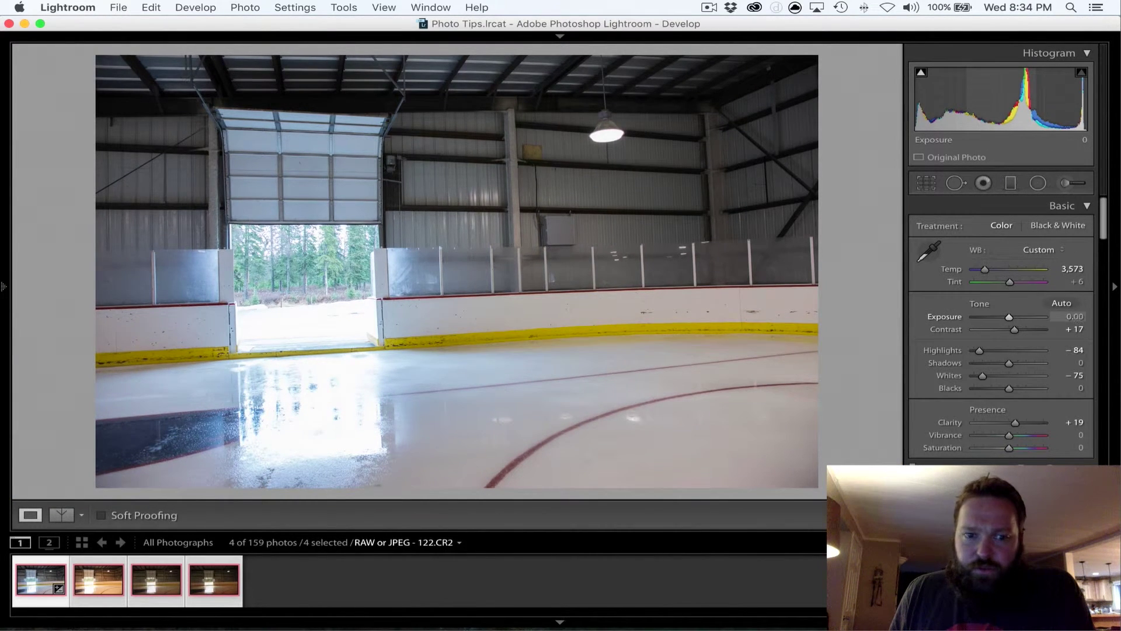
Raise Exposure to +0.50, lift Blacks and Shadows, and show the Before/After comparison
left_click_drag(1072, 316, 1077, 316)
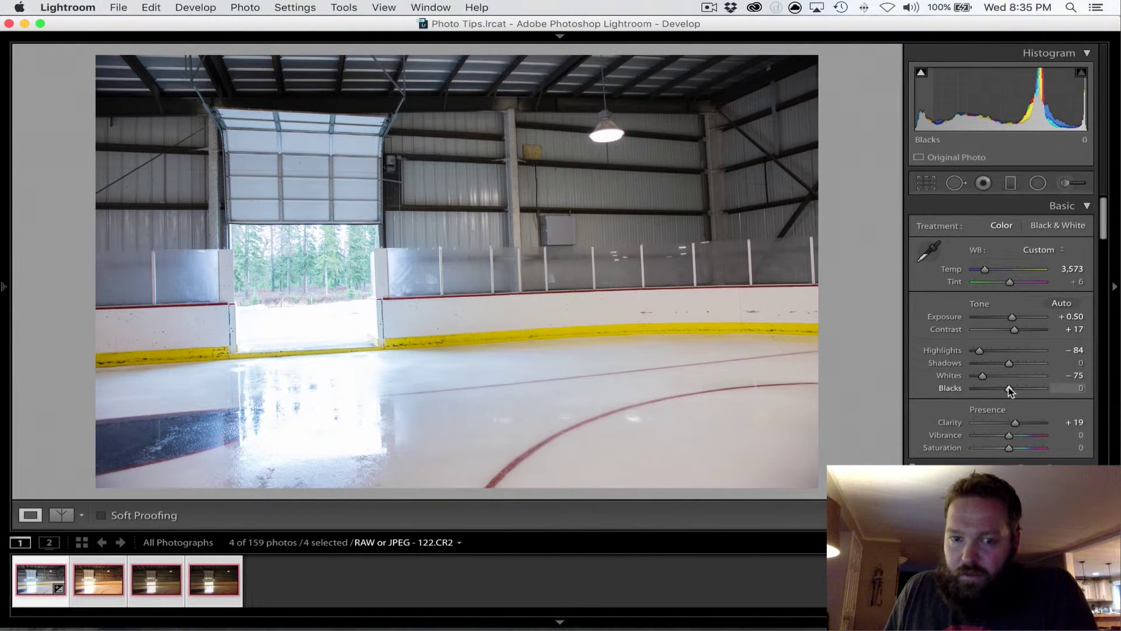
left_click_drag(1010, 388, 1033, 365)
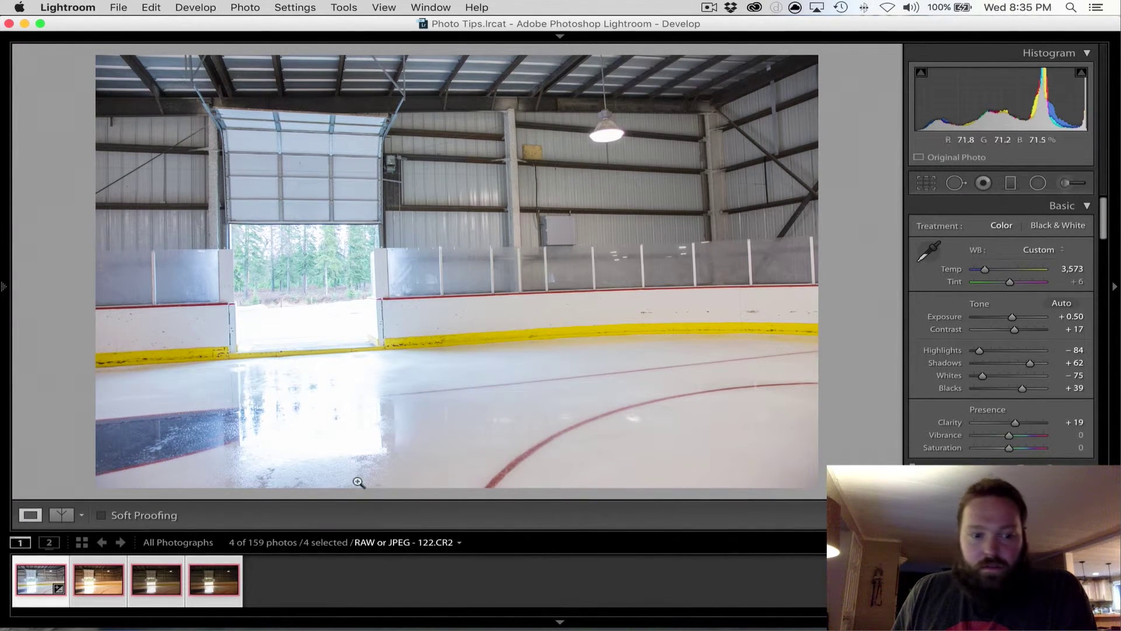
left_click(66, 517)
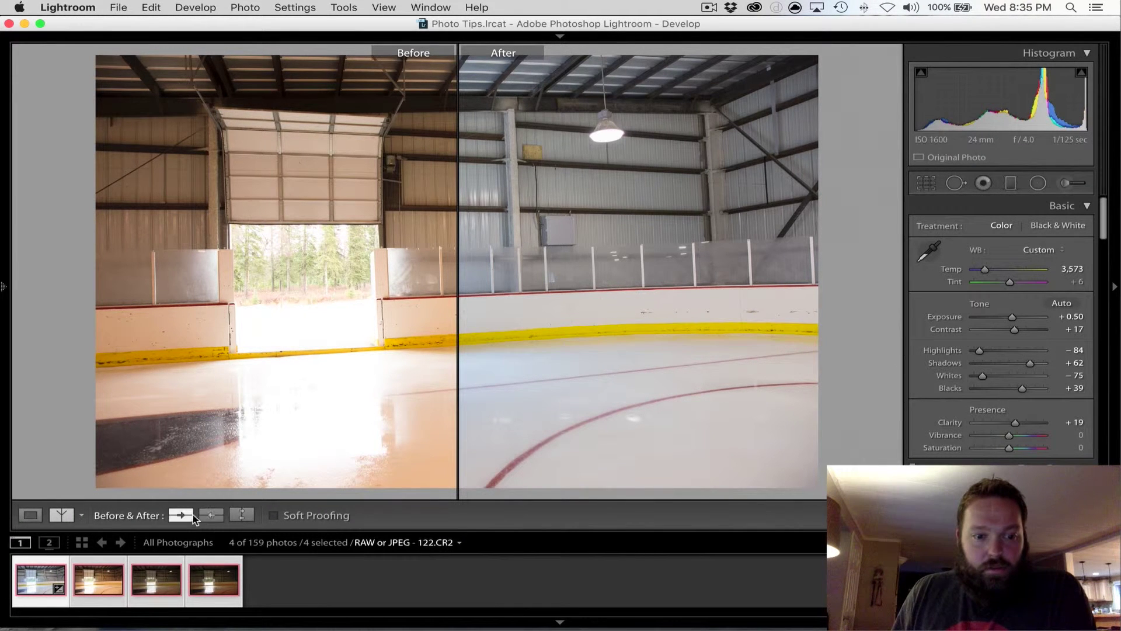
Leave Before/After view, copy 122.CR2's develop settings and paste them onto 130.JPG
left_click(211, 516)
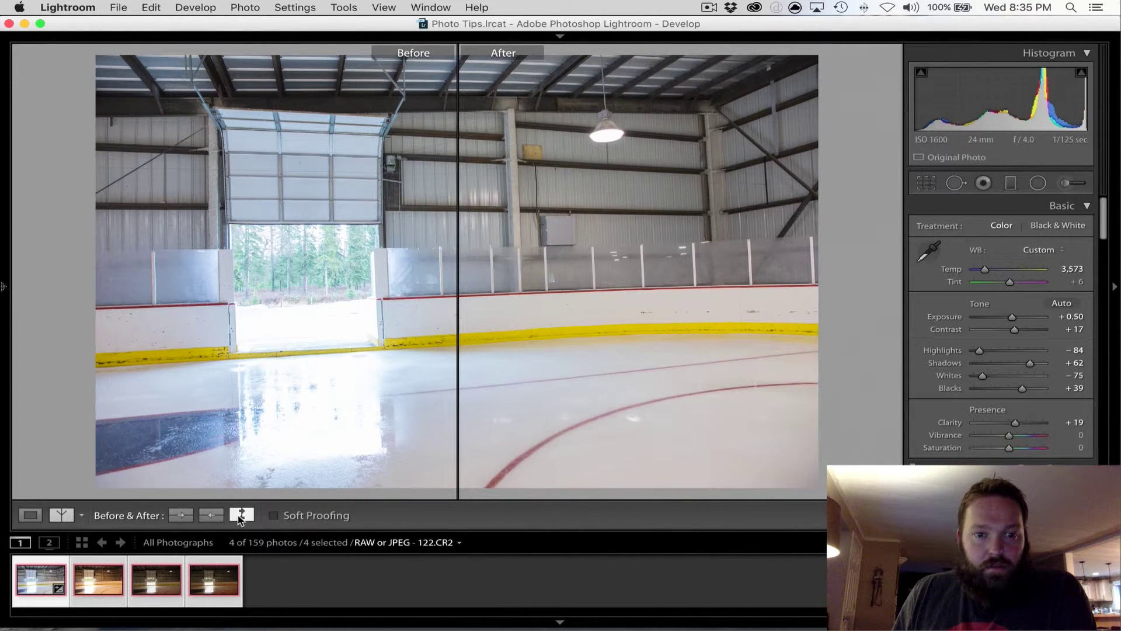
left_click(34, 516)
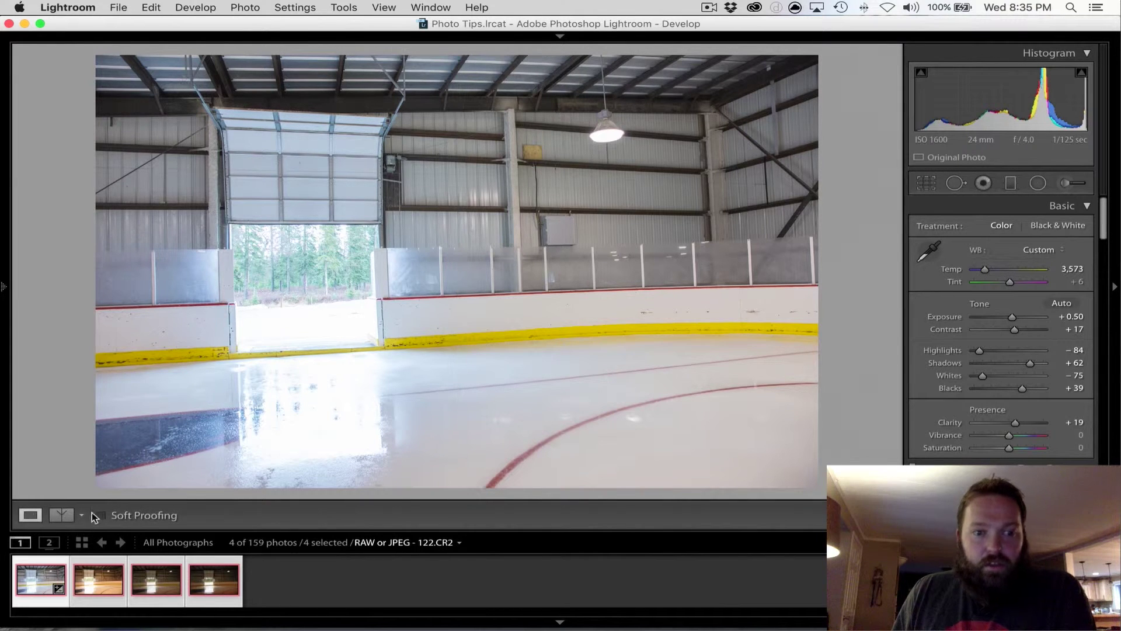
key("super+shift+c")
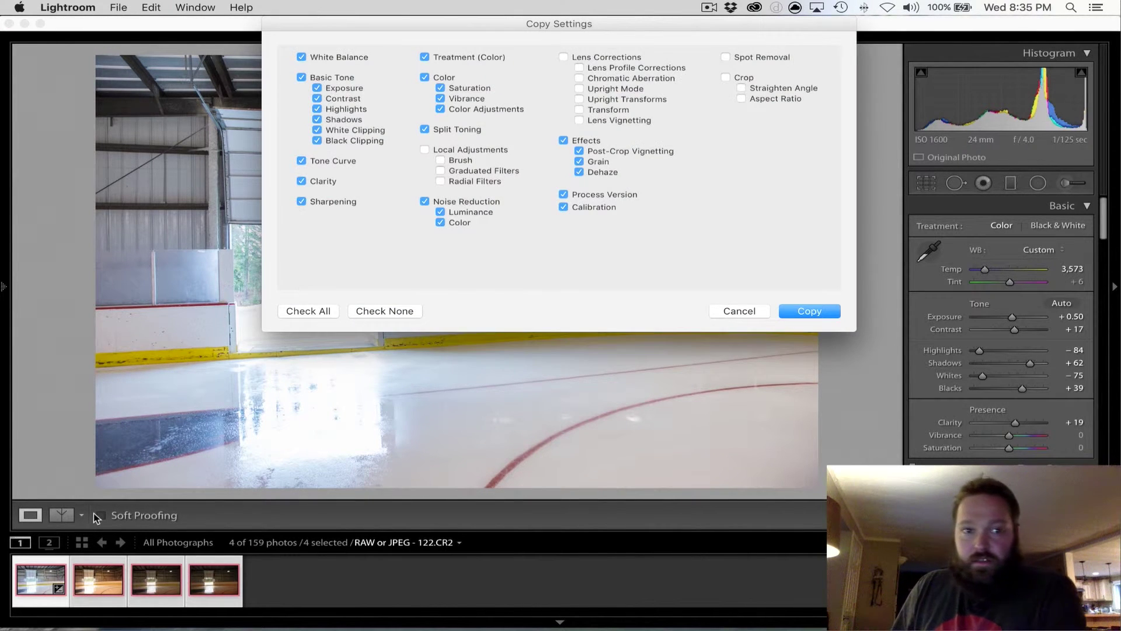
key("Return")
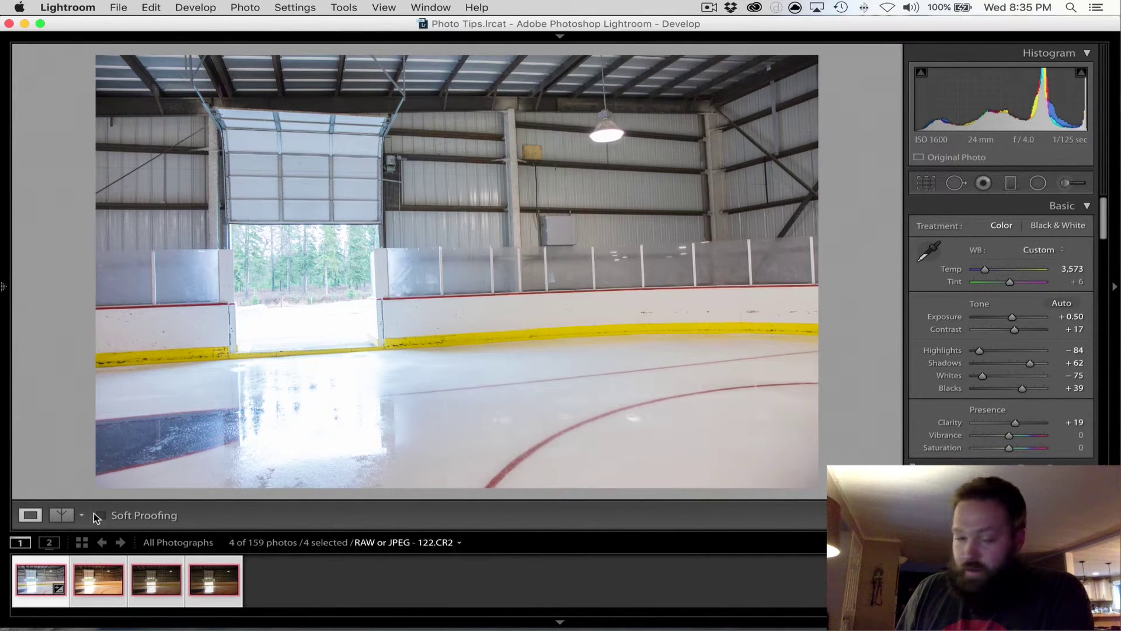
key("Right")
key("super+shift+v")
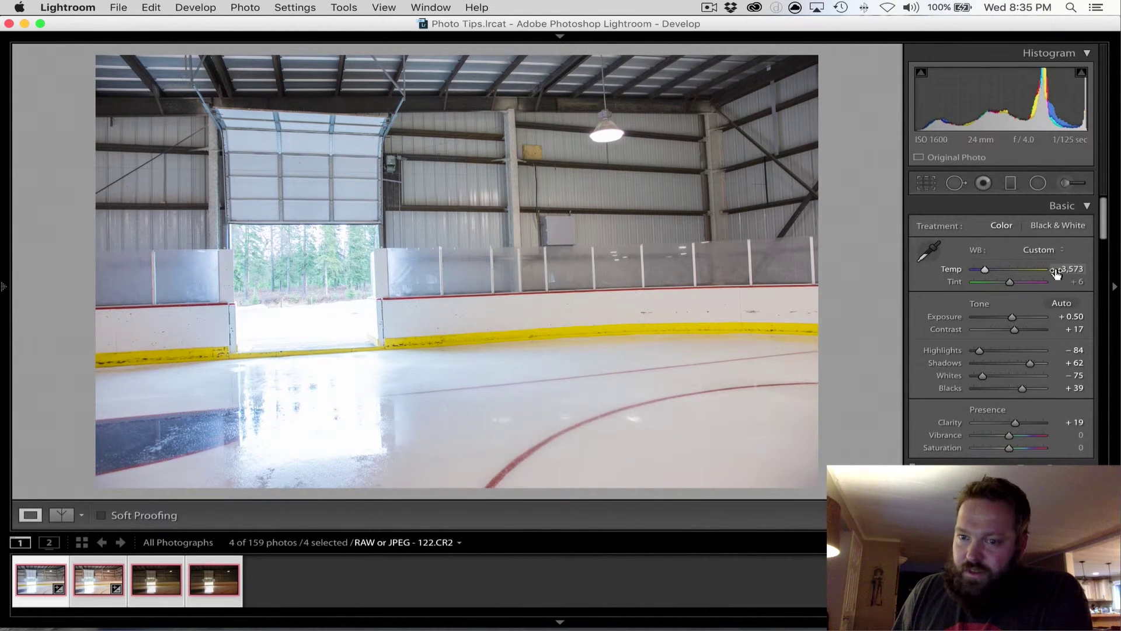
Experiment with extreme warm and cool Temp values on the RAW and on 130.JPG
mouse_move(985, 271)
left_mouse_down()
mouse_move(964, 274)
mouse_move(1078, 274)
mouse_move(959, 272)
mouse_move(986, 271)
left_mouse_up()
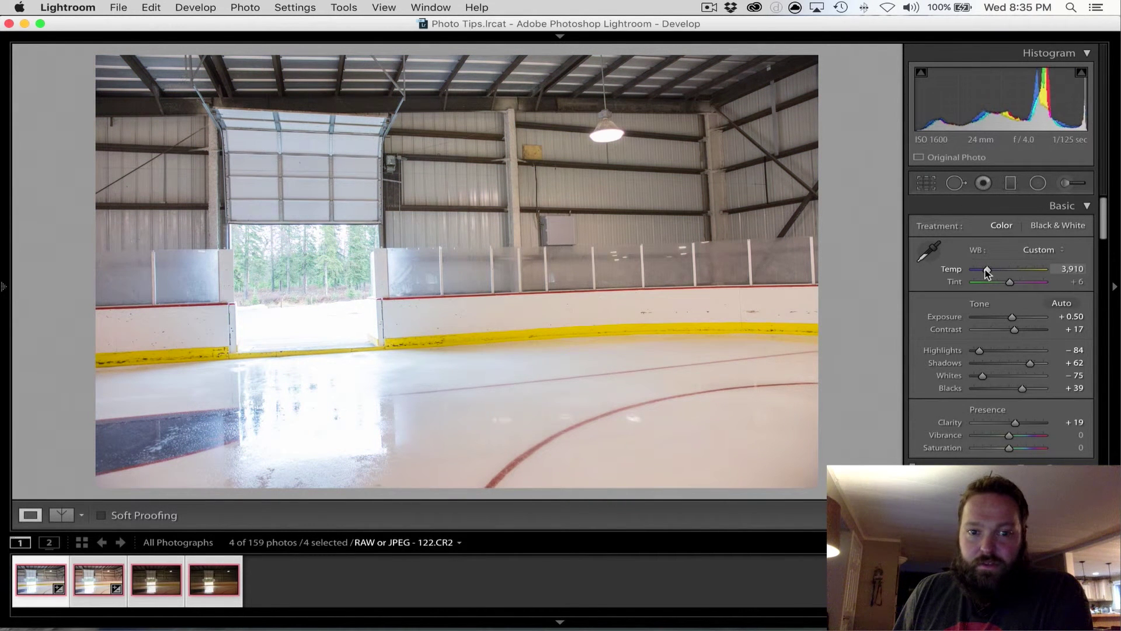
key("super+Right")
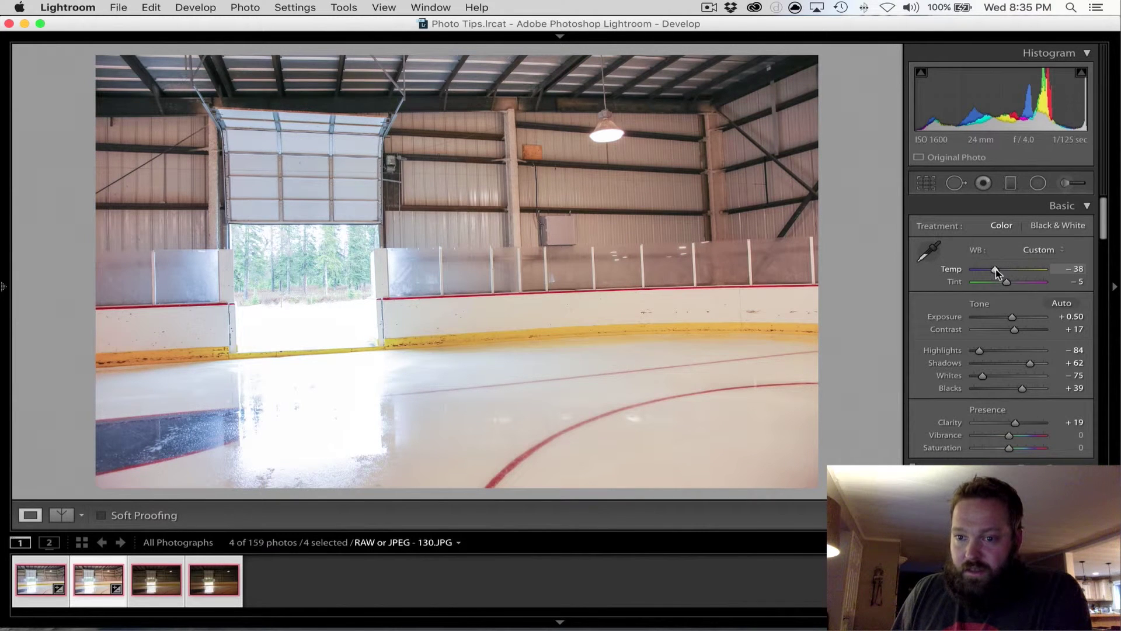
left_click_drag(1011, 272, 1012, 272)
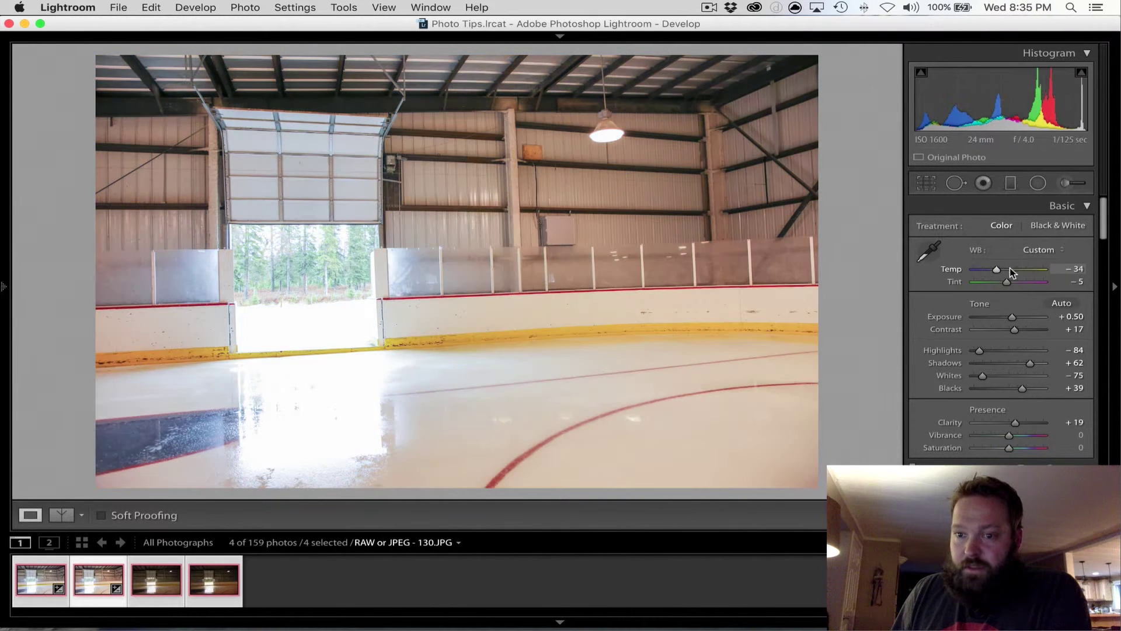
left_click(1011, 272)
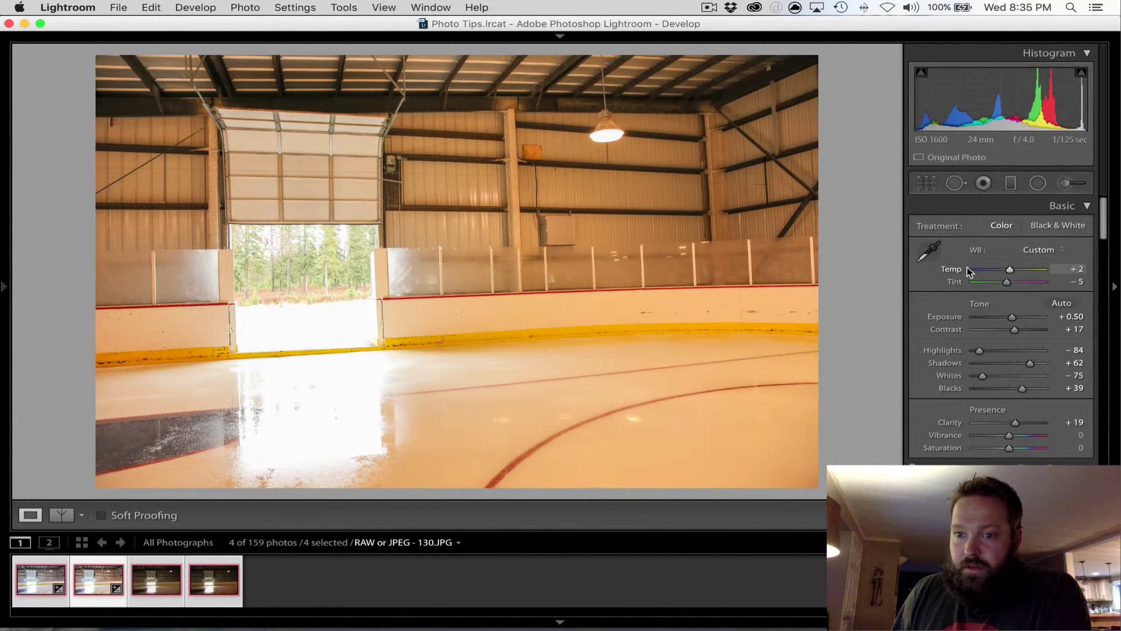
left_click_drag(967, 272, 996, 274)
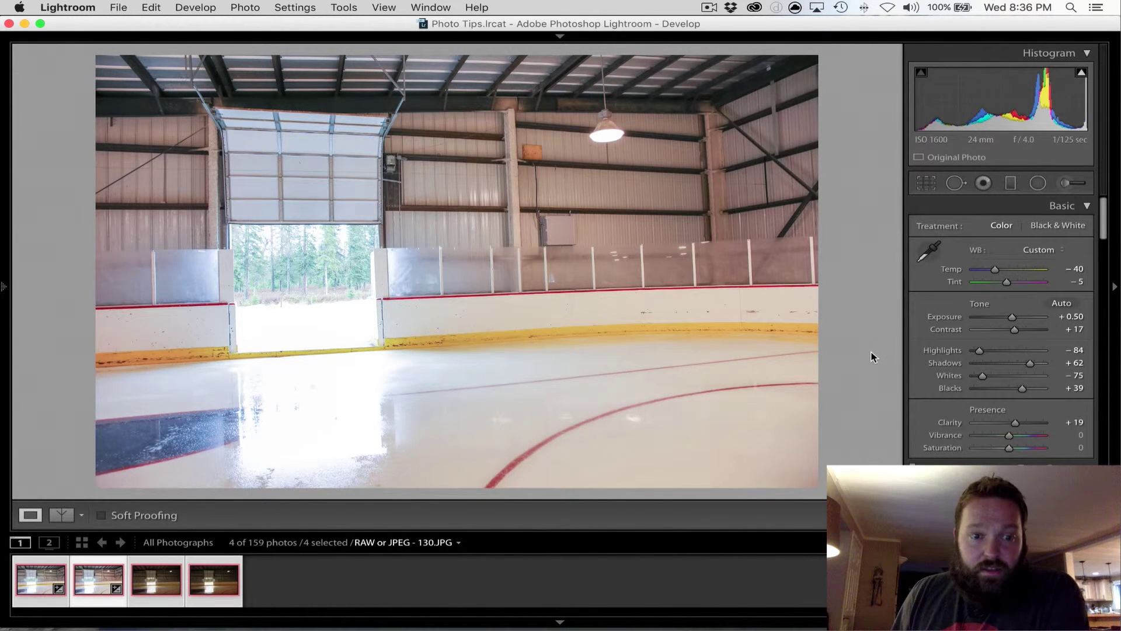
Flip between neighbouring rink shots and settle on the unedited RAW 123.CR2
key("Right")
key("Left")
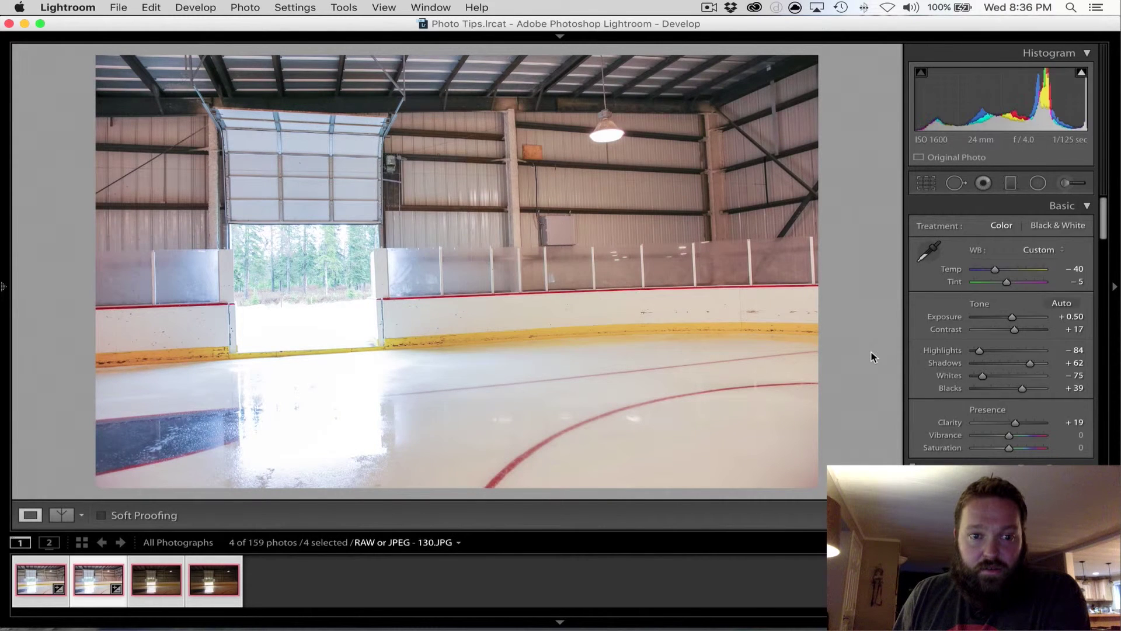
key("Right")
key("Right")
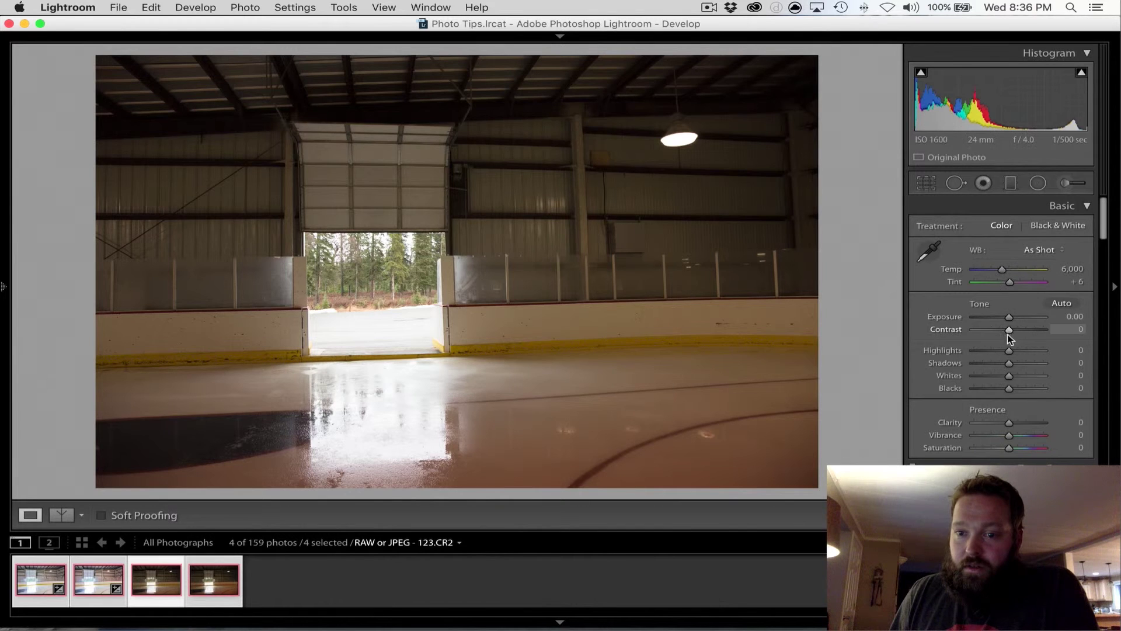
Give 123.CR2 Clarity +25, Contrast +19, Exposure +1.10, Blacks +46 and a cooler Temp
left_click(1018, 424)
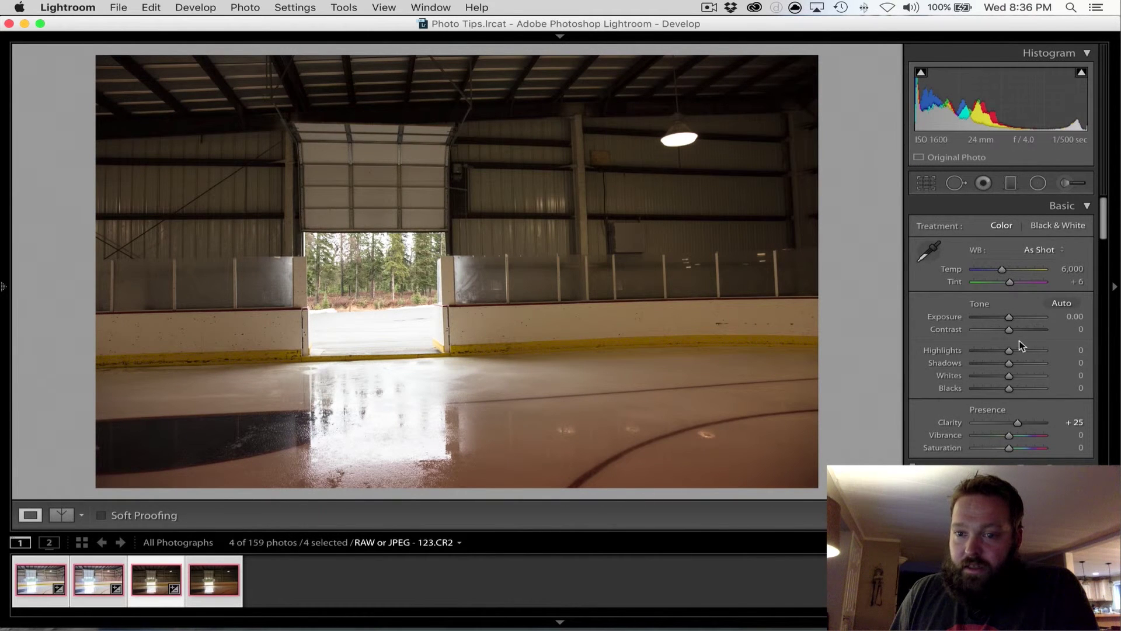
left_click_drag(1009, 331, 1016, 330)
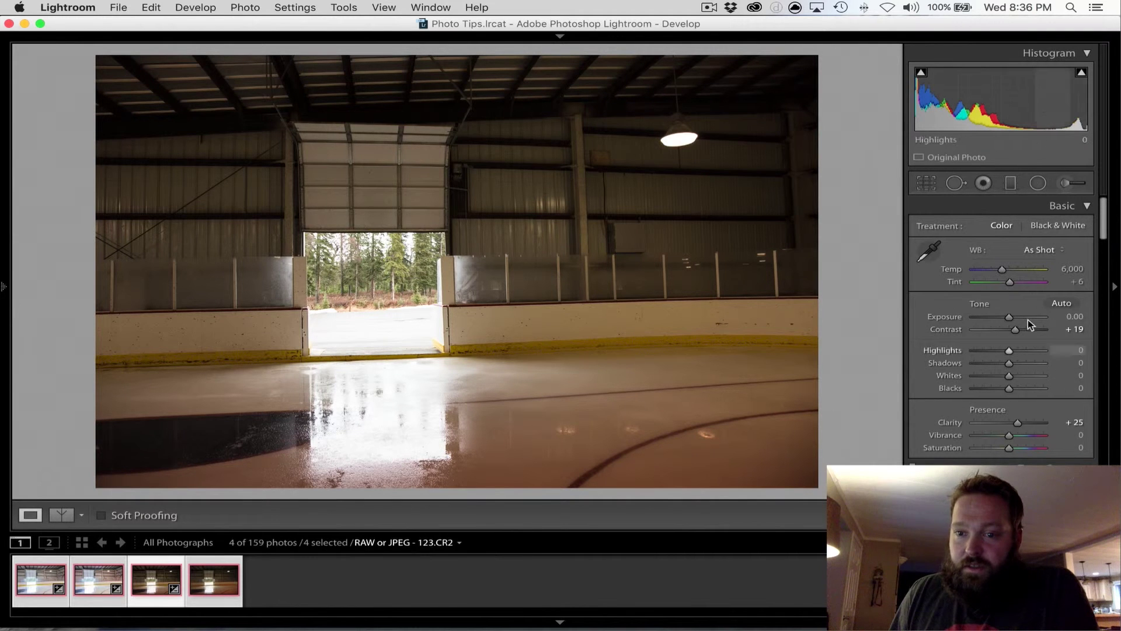
left_click_drag(1069, 316, 1081, 316)
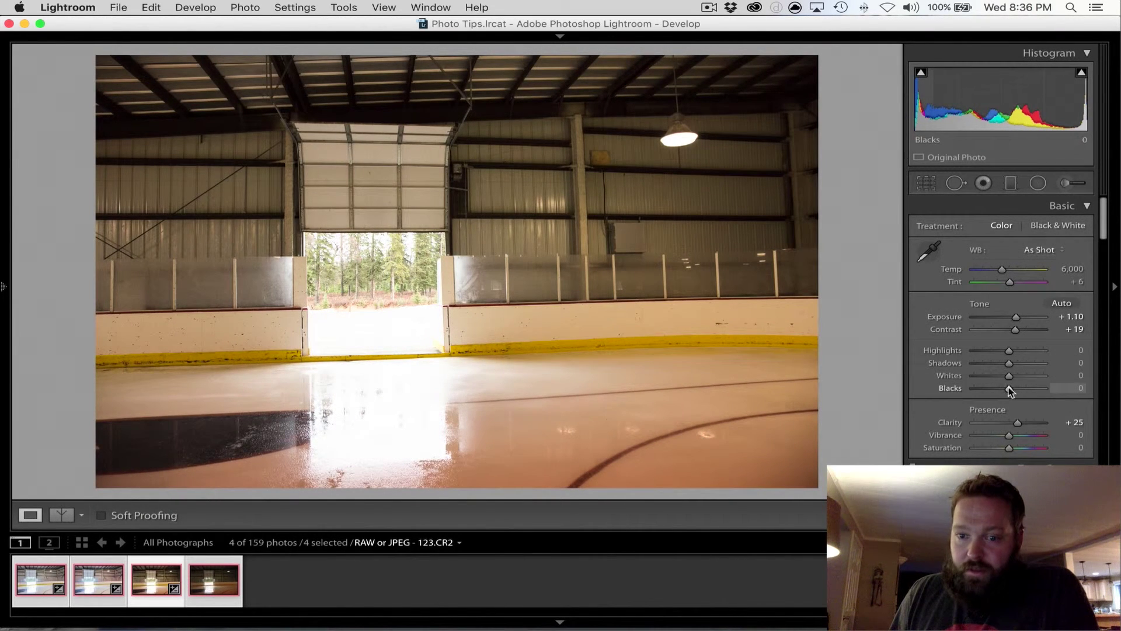
left_click_drag(1010, 388, 981, 376)
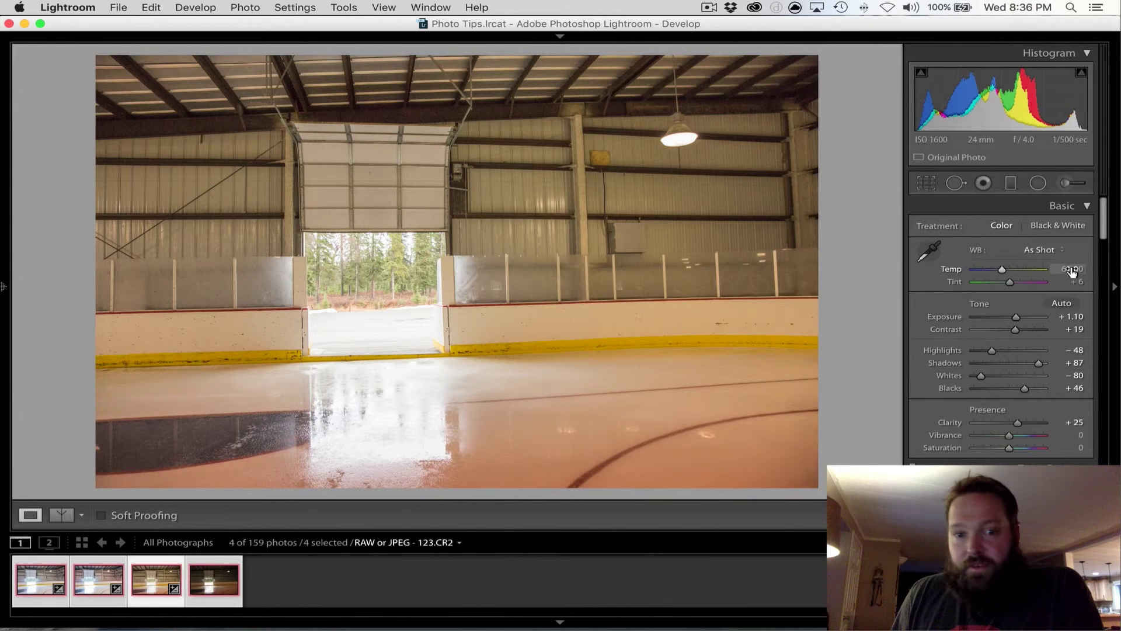
left_click_drag(1001, 269, 991, 268)
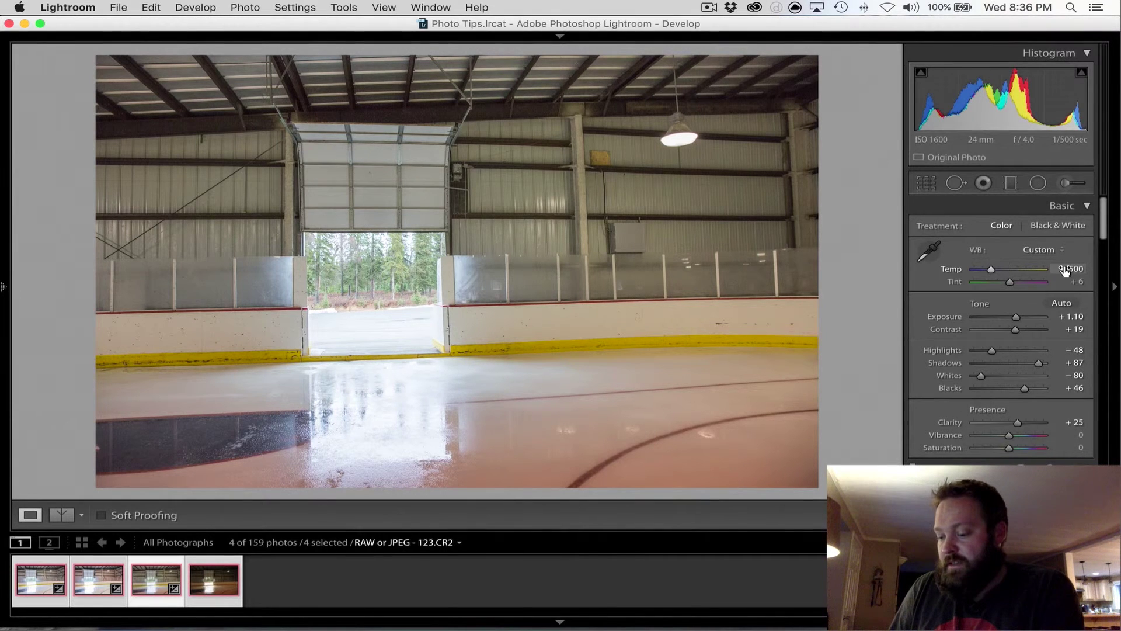
key("super+shift+c")
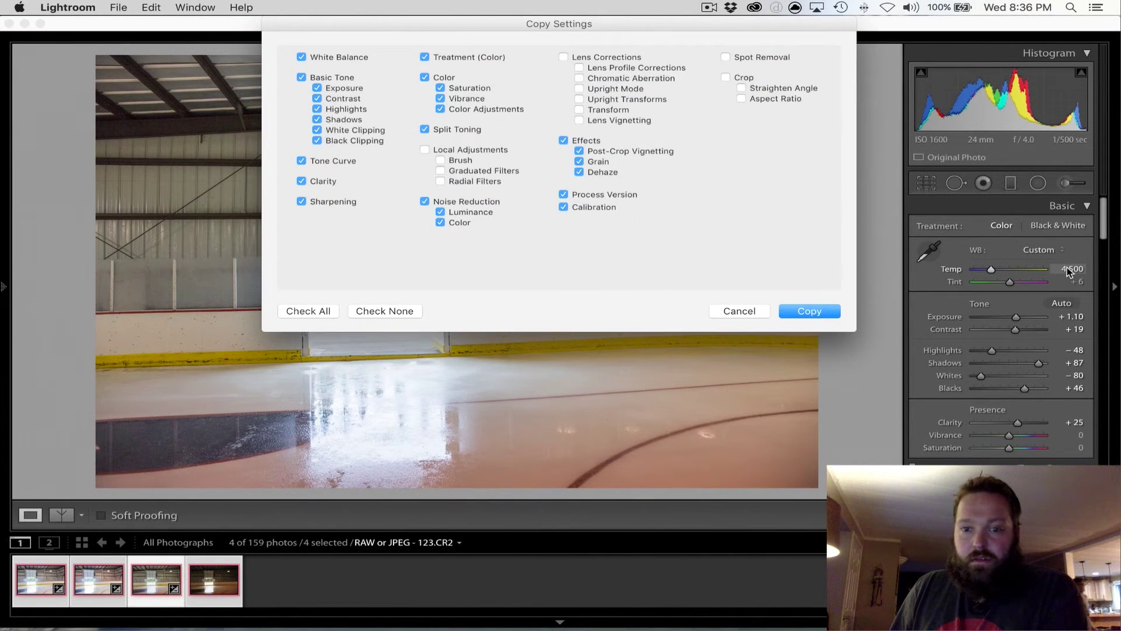
Copy 123.CR2's develop settings and paste them onto 131.JPG
key("Return")
key("Right")
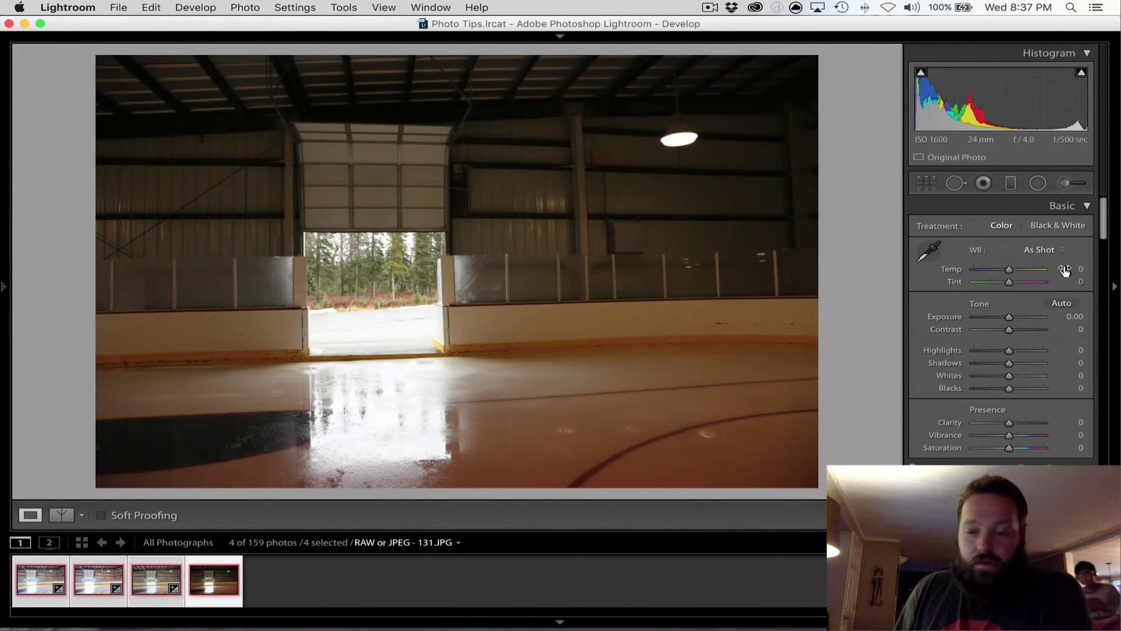
key("super+shift+v")
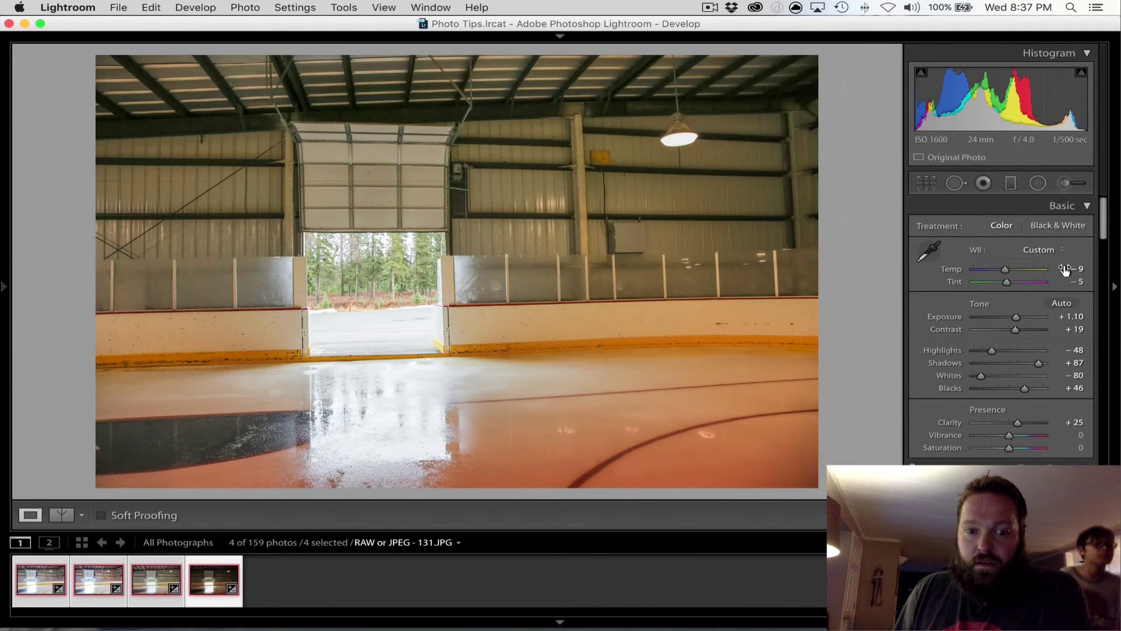
Flip between 123.CR2 and 131.JPG to compare results, then move on to another rink photo
key("Left")
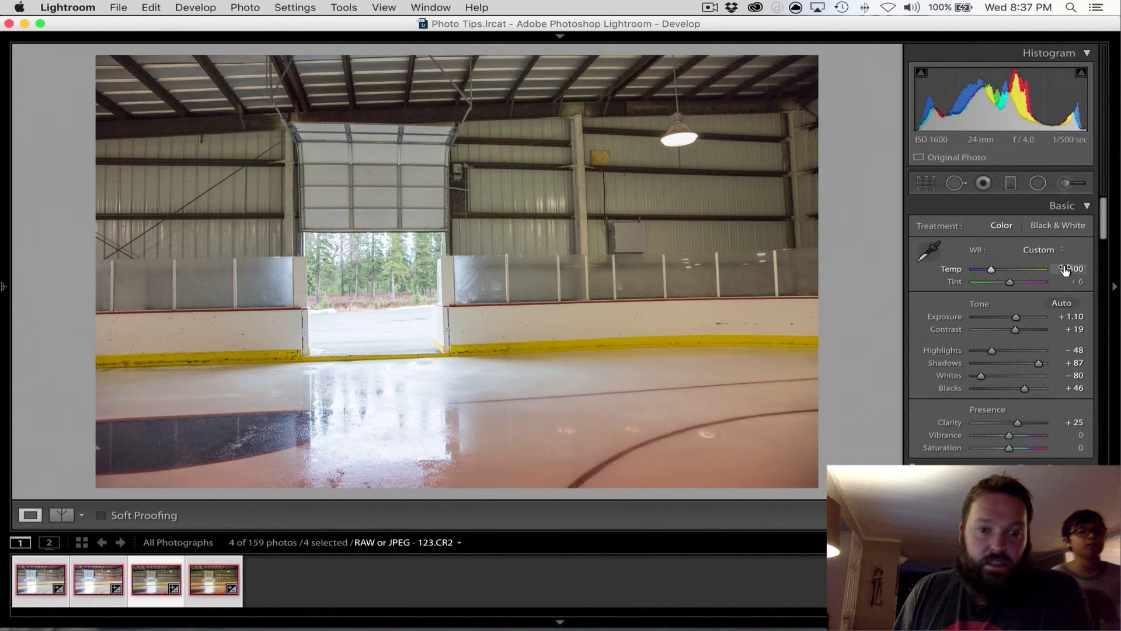
key("Right")
key("Left")
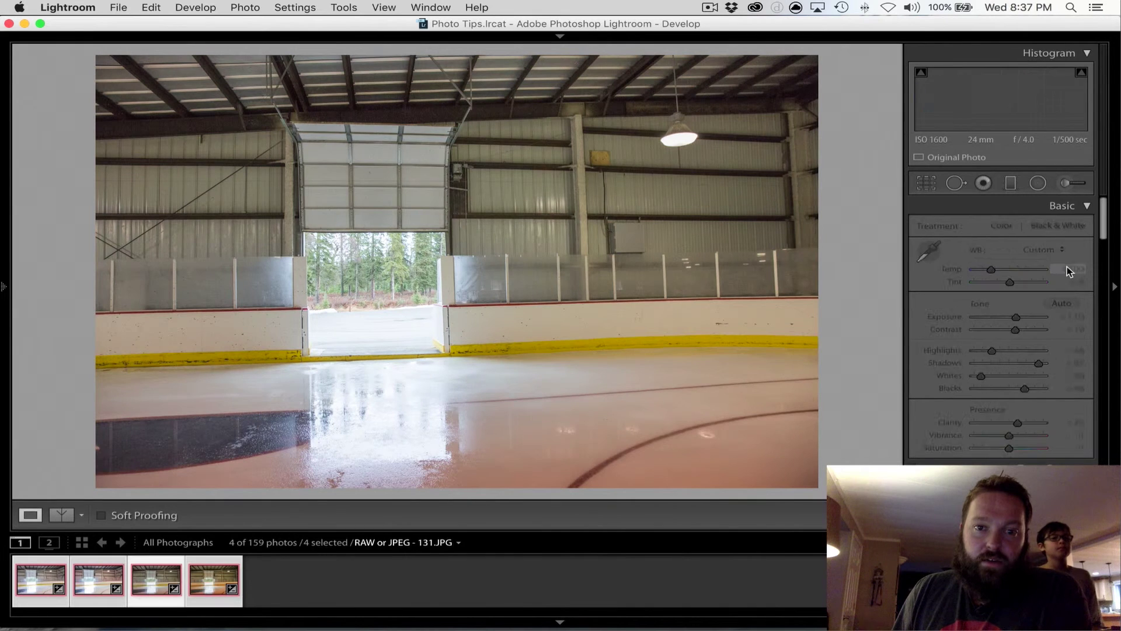
key("Right")
key("Left")
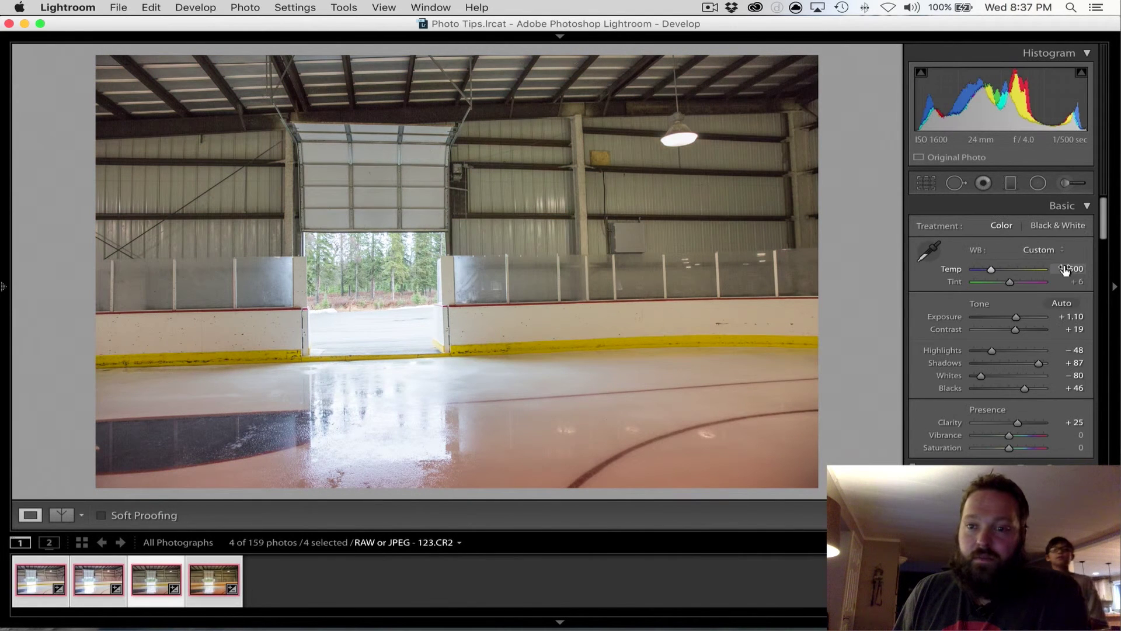
right_click(153, 584)
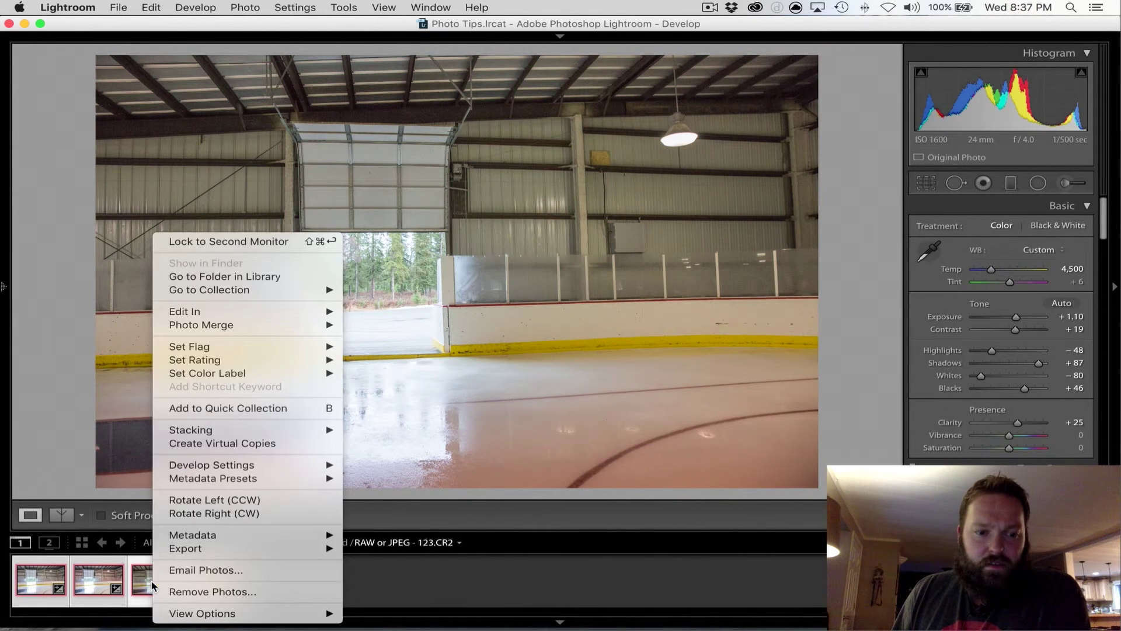
left_click(425, 415)
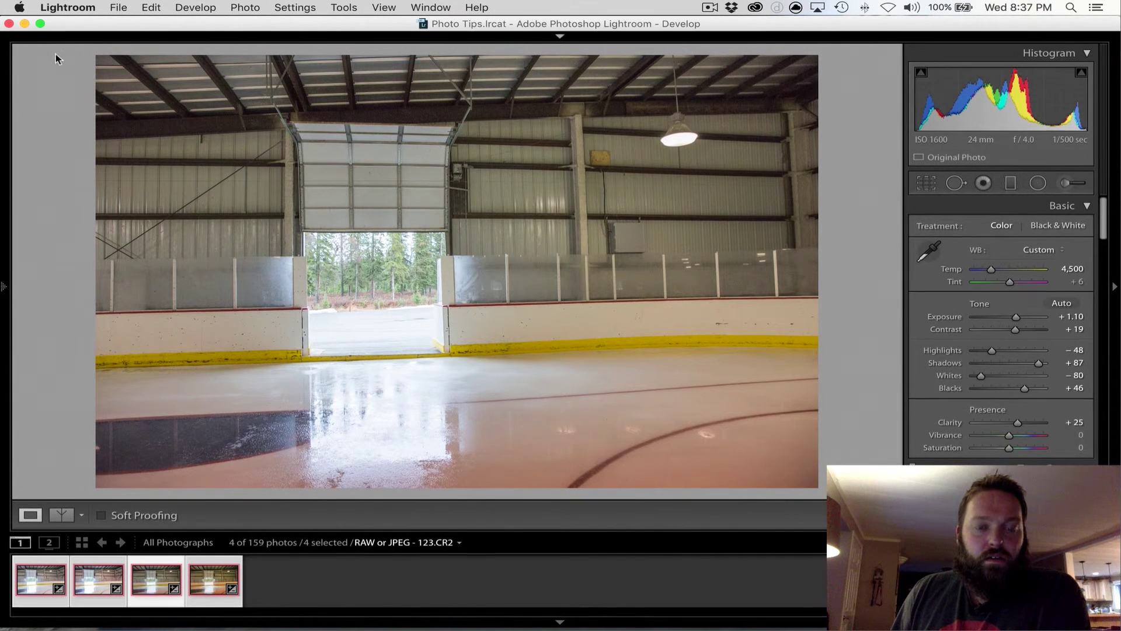
key("Right")
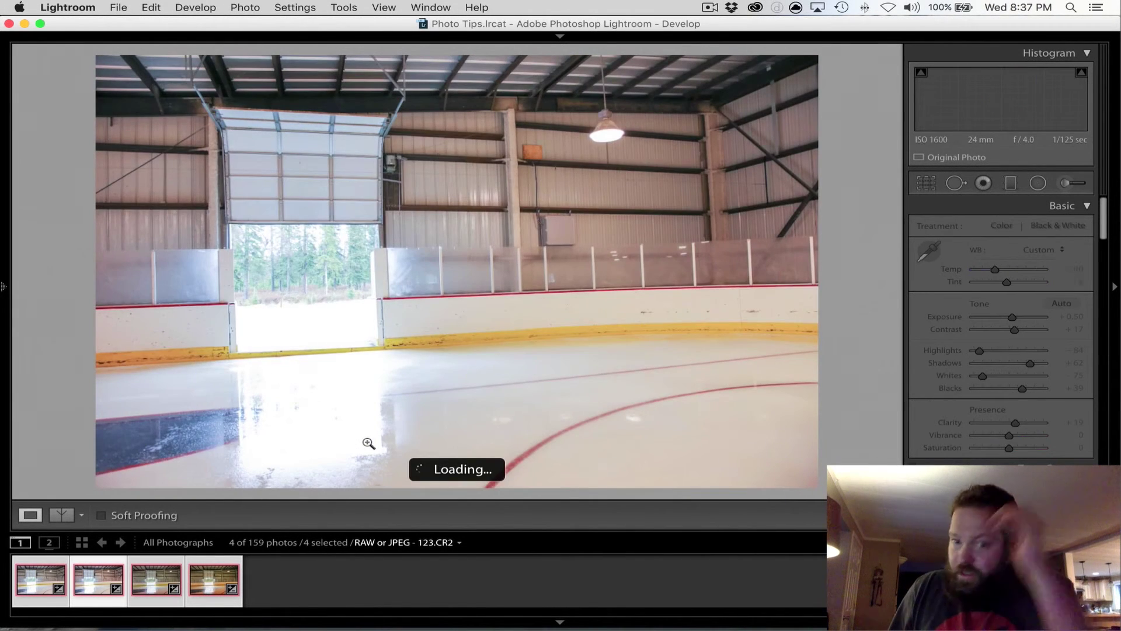
key("Left")
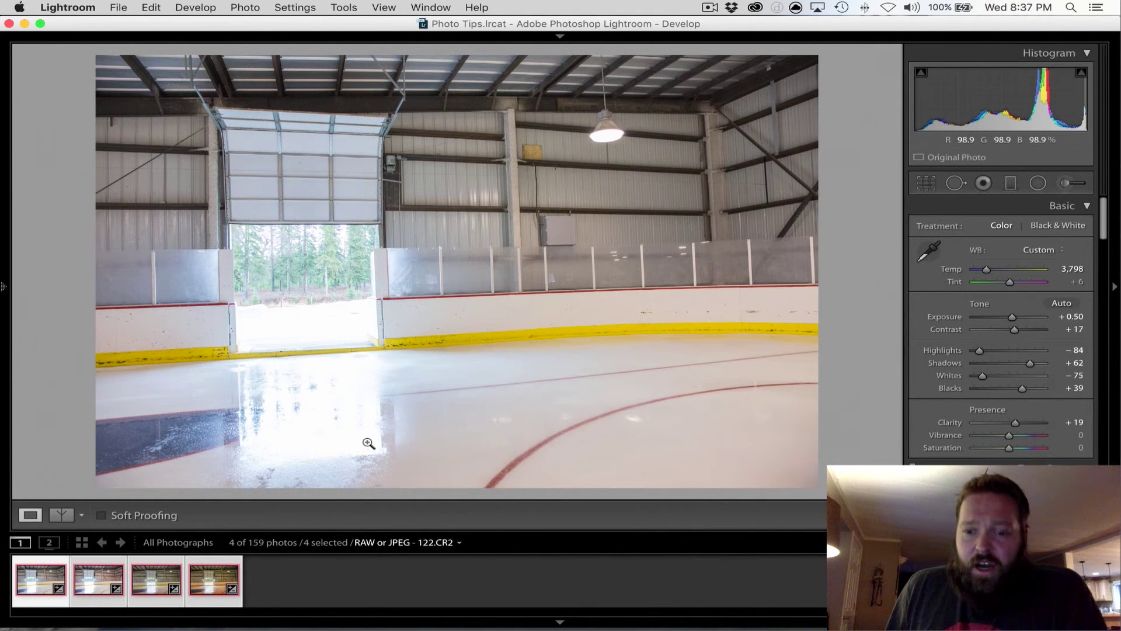
key("super+z")
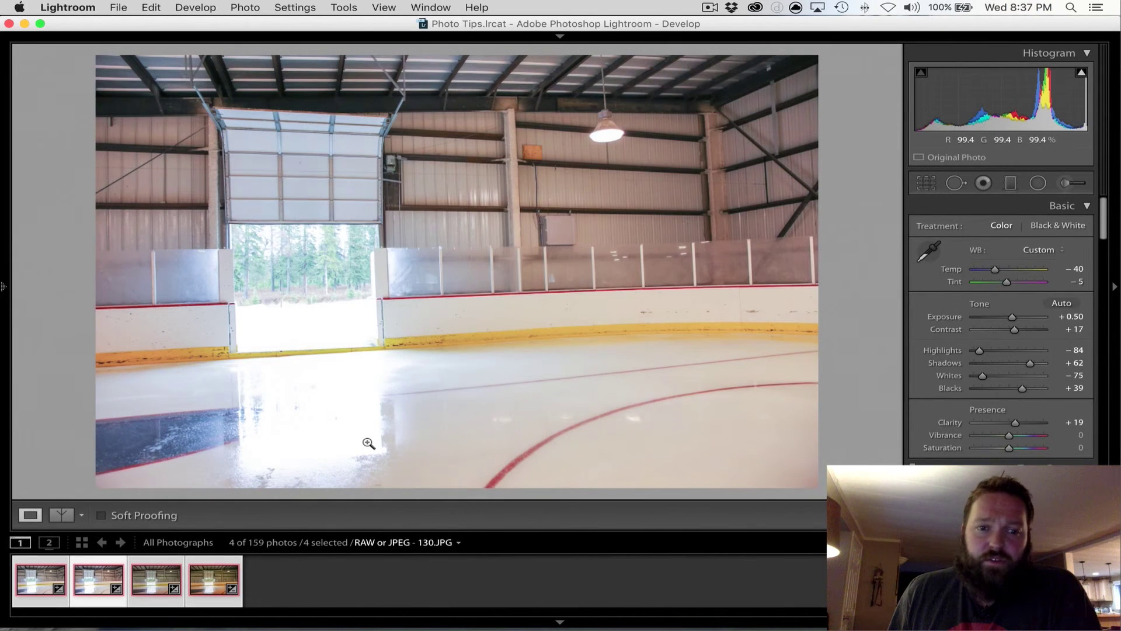
key("Left")
key("Right")
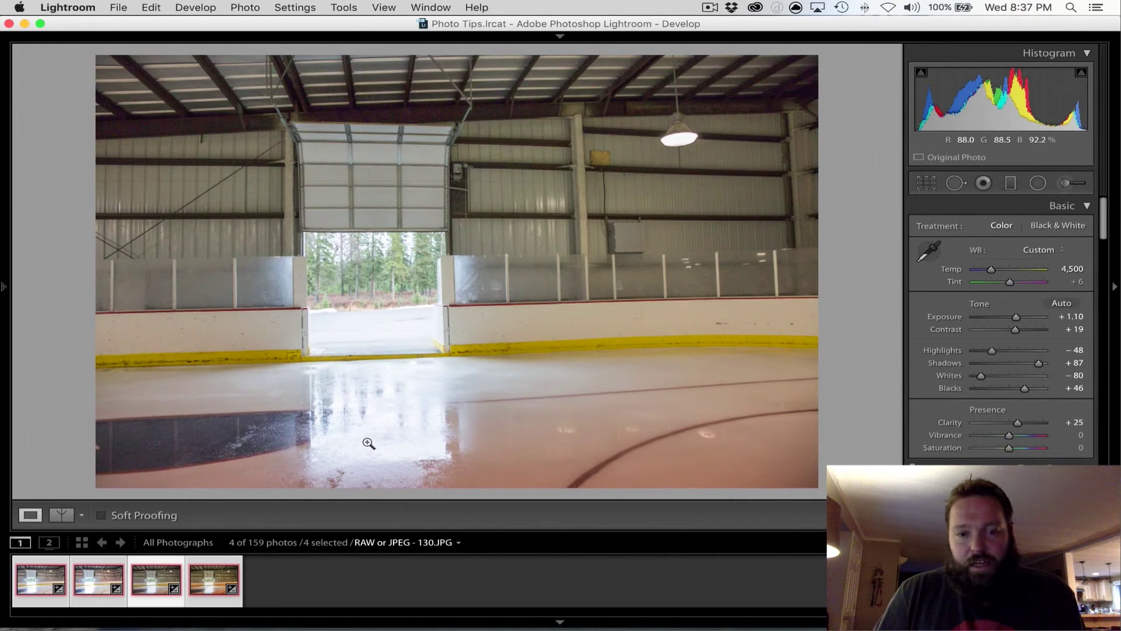